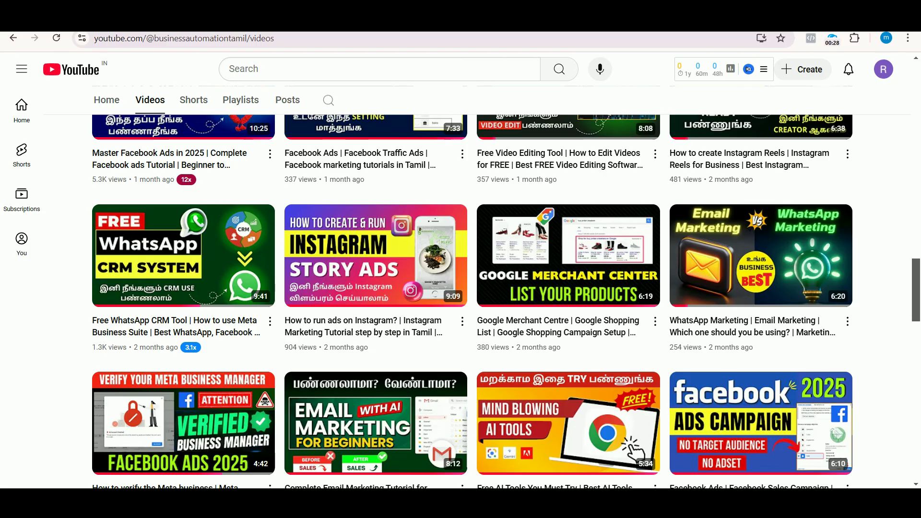
Look through the business automation channel's uploaded videos on YouTube.
{"action": "key", "text": "ctrl+Tab"}
{"action": "mouse_move", "coordinate": [450, 275]}
{"action": "scroll", "coordinate": [451, 274], "scroll_direction": "down", "scroll_amount": 1}
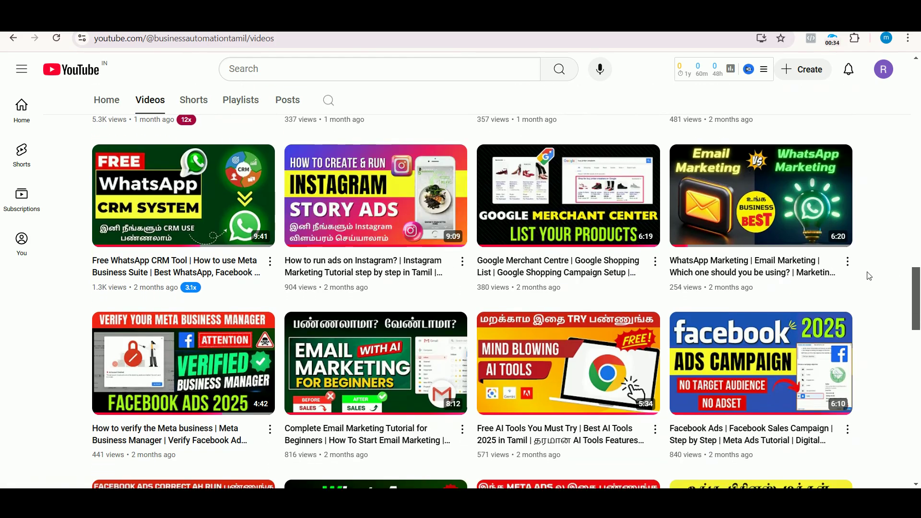
{"action": "scroll", "coordinate": [869, 276], "scroll_direction": "down", "scroll_amount": 6}
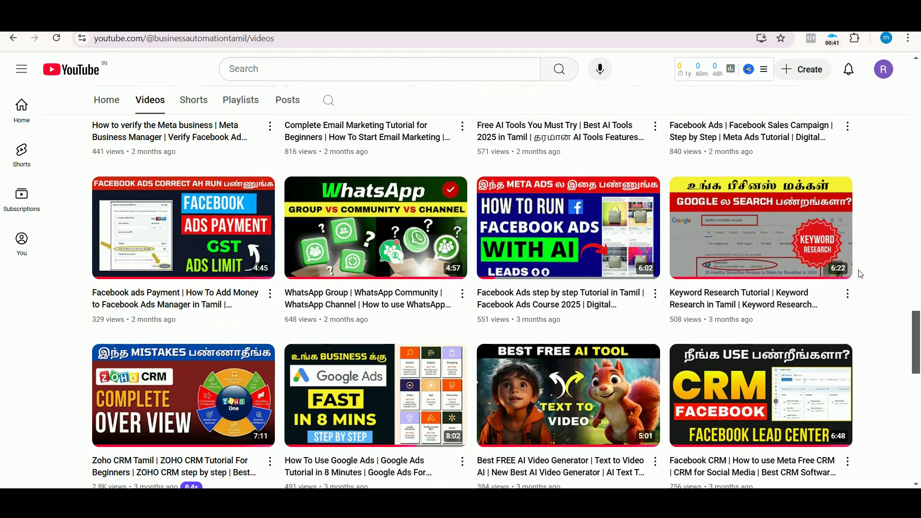
{"action": "scroll", "coordinate": [861, 274], "scroll_direction": "down", "scroll_amount": 4}
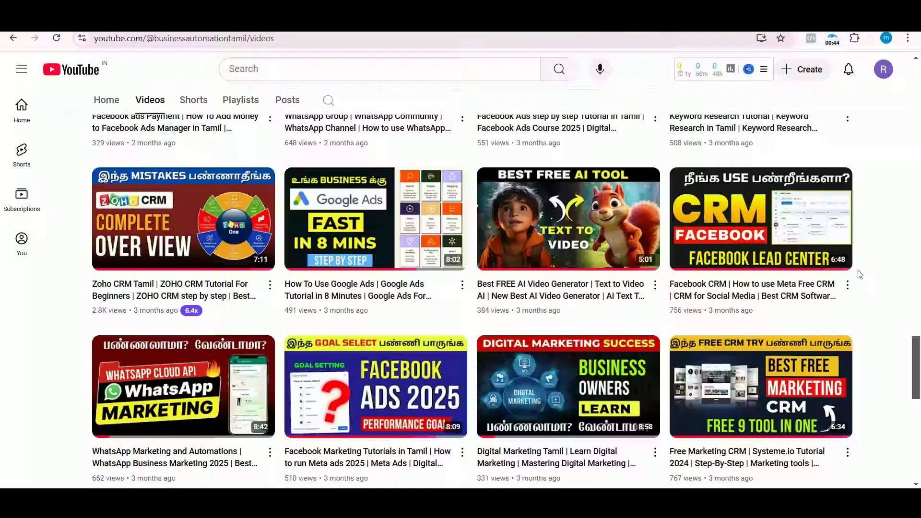
{"action": "scroll", "coordinate": [860, 275], "scroll_direction": "down", "scroll_amount": 3}
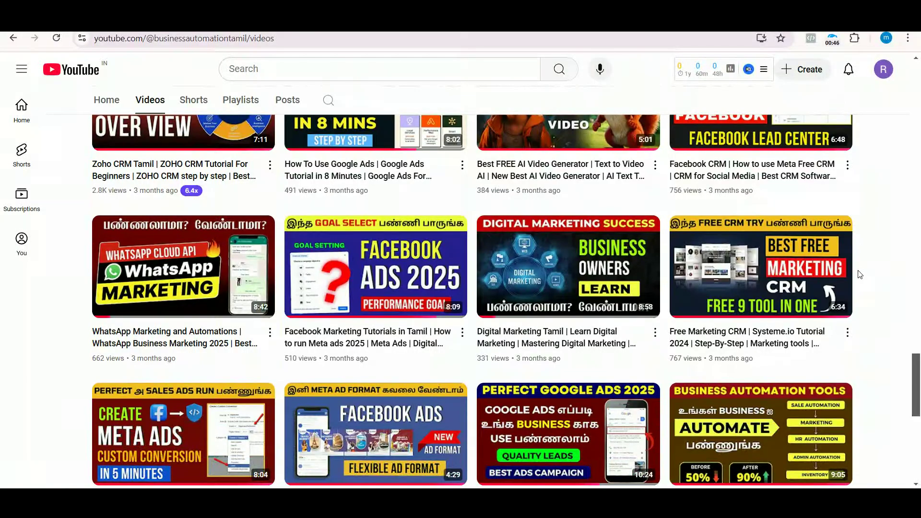
{"action": "scroll", "coordinate": [860, 274], "scroll_direction": "down", "scroll_amount": 3}
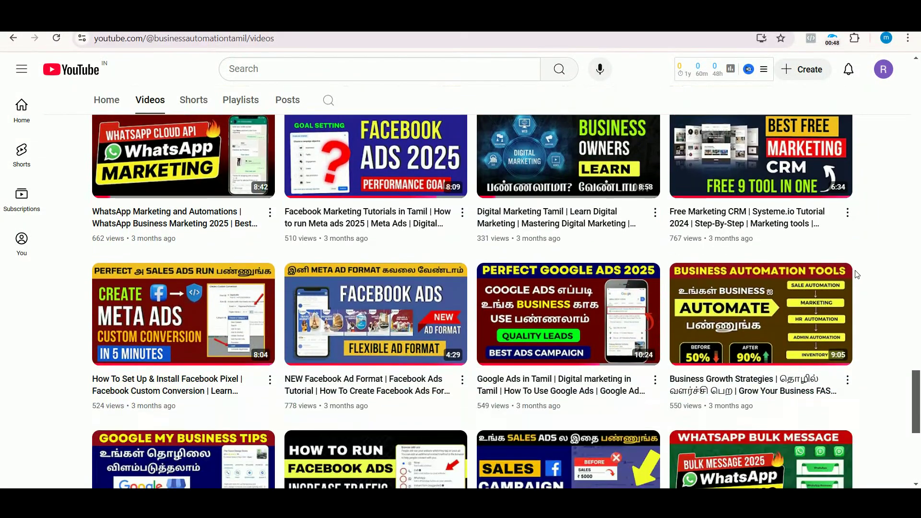
{"action": "mouse_move", "coordinate": [848, 274]}
Switch to Meta Ads Manager and create a new campaign with the Leads objective using the Manual leads campaign setup.
{"action": "key", "text": "ctrl+Tab"}
{"action": "mouse_move", "coordinate": [443, 221]}
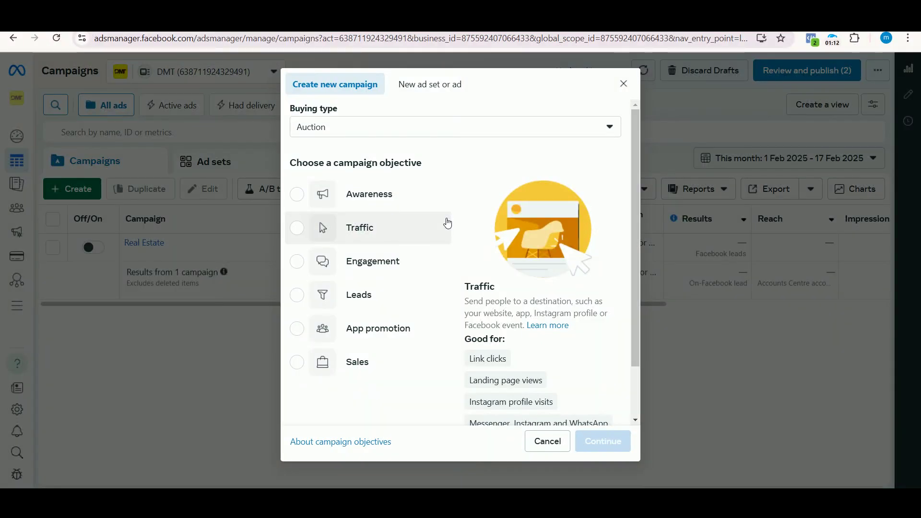
{"action": "mouse_move", "coordinate": [421, 295]}
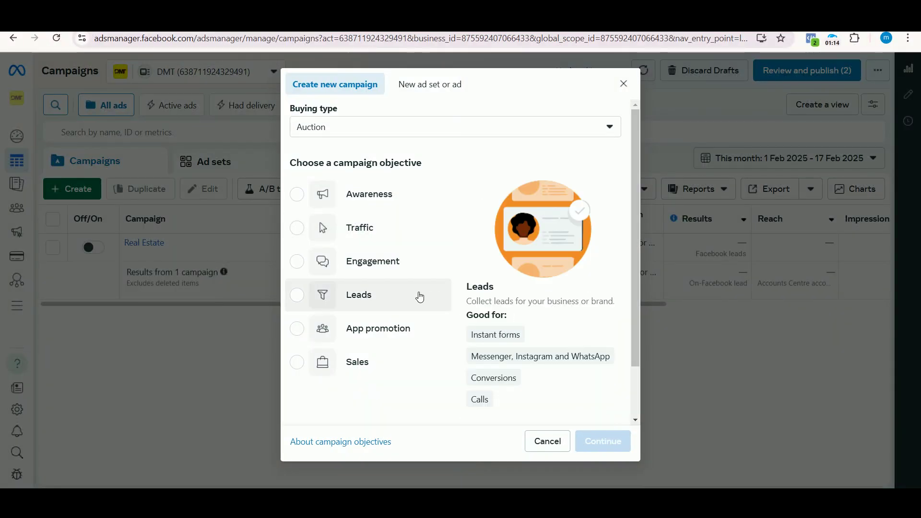
{"action": "left_click", "coordinate": [420, 297]}
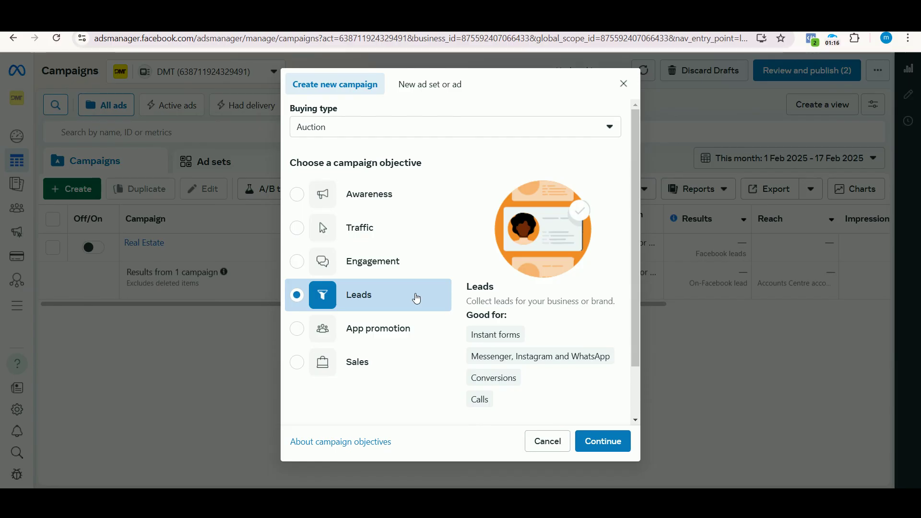
{"action": "left_click", "coordinate": [597, 450]}
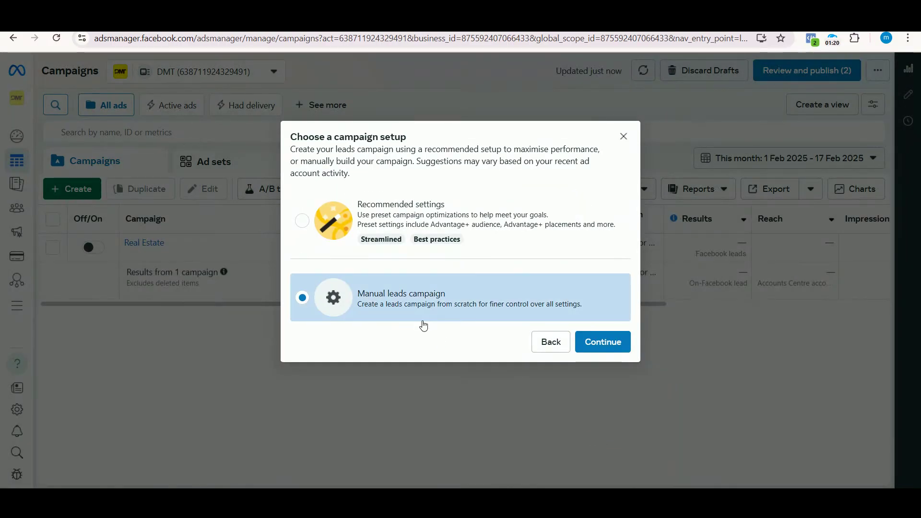
{"action": "left_click", "coordinate": [603, 341]}
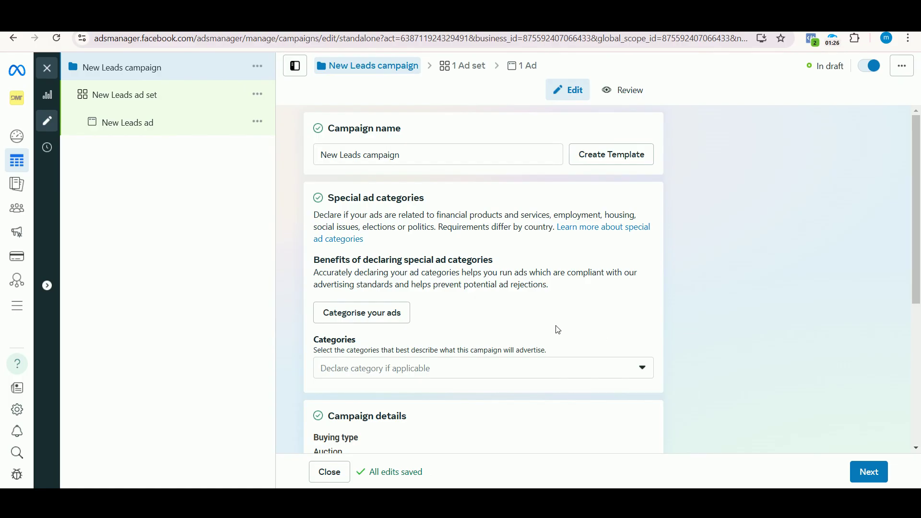
Turn on the A/B test for the new leads campaign.
{"action": "scroll", "coordinate": [555, 329], "scroll_direction": "down", "scroll_amount": 4}
{"action": "scroll", "coordinate": [550, 326], "scroll_direction": "down", "scroll_amount": 1}
{"action": "scroll", "coordinate": [551, 315], "scroll_direction": "down", "scroll_amount": 1}
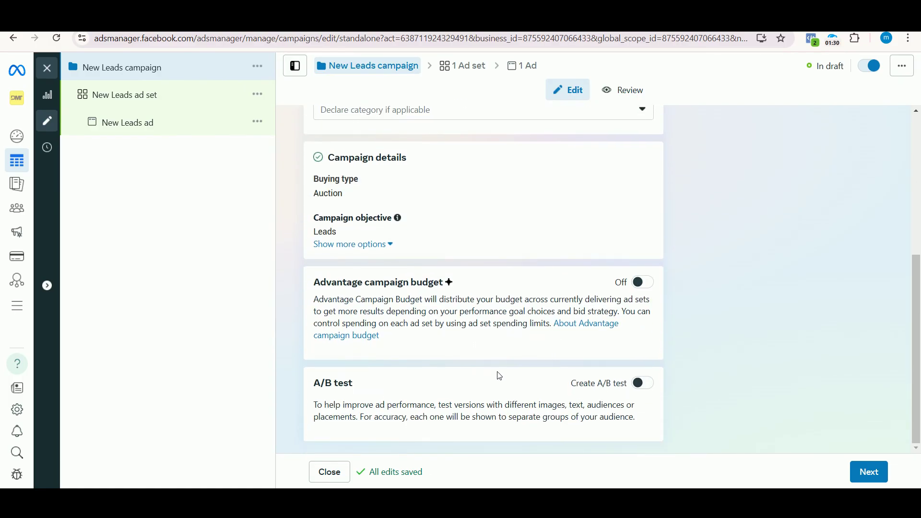
{"action": "left_click", "coordinate": [648, 383]}
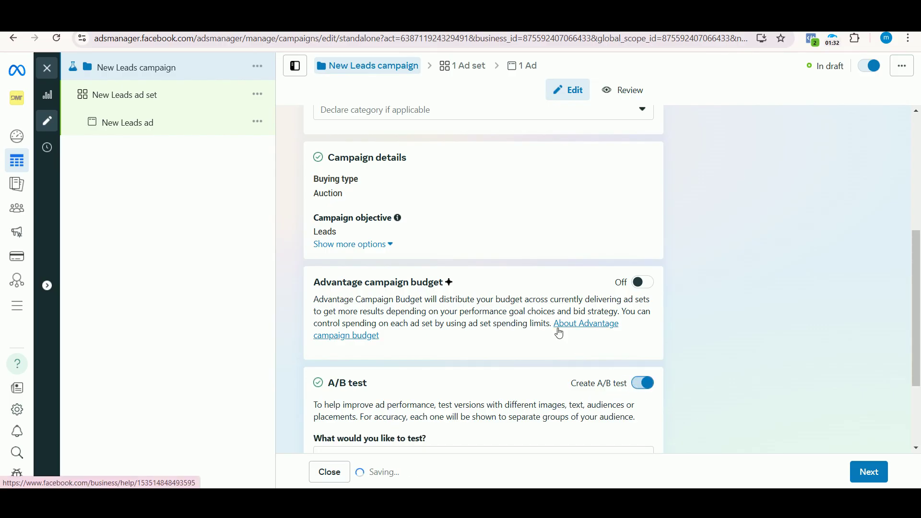
{"action": "scroll", "coordinate": [545, 293], "scroll_direction": "down", "scroll_amount": 2}
{"action": "scroll", "coordinate": [545, 290], "scroll_direction": "down", "scroll_amount": 2}
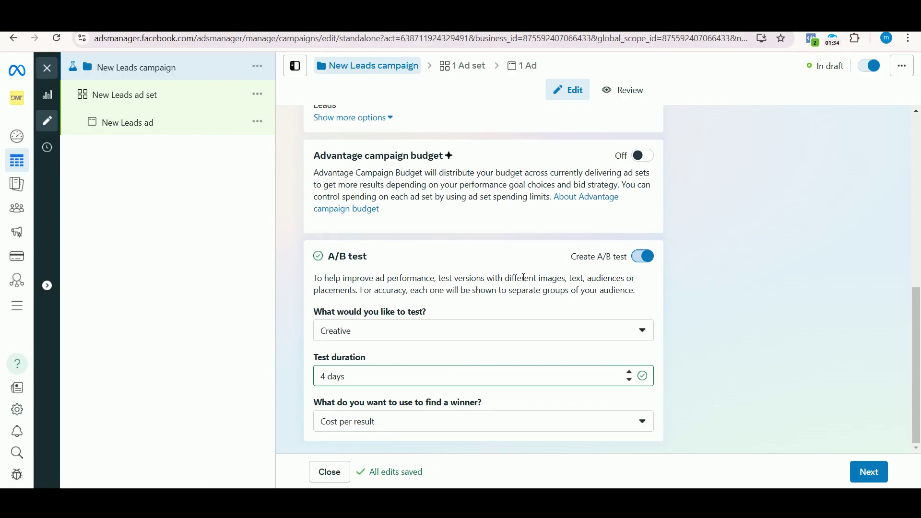
Set the variable compared in the A/B test to Audience.
{"action": "left_click", "coordinate": [451, 331]}
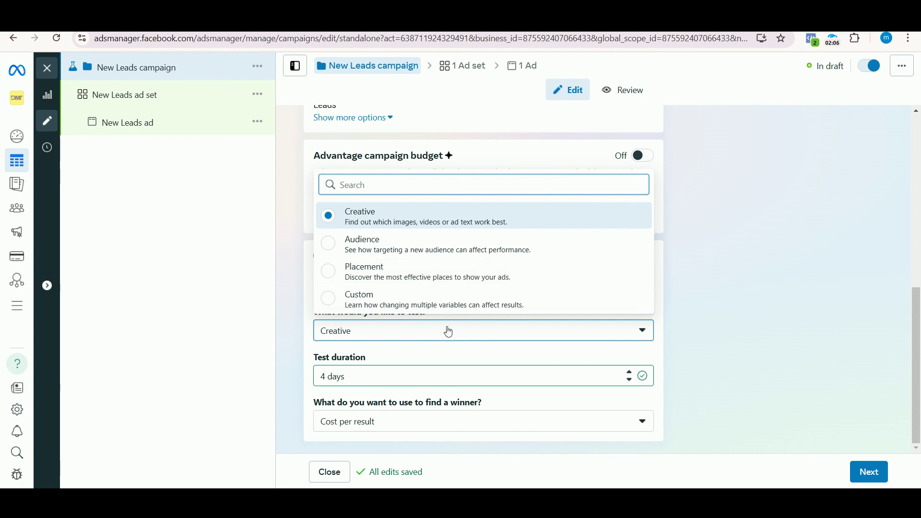
{"action": "left_click", "coordinate": [300, 293]}
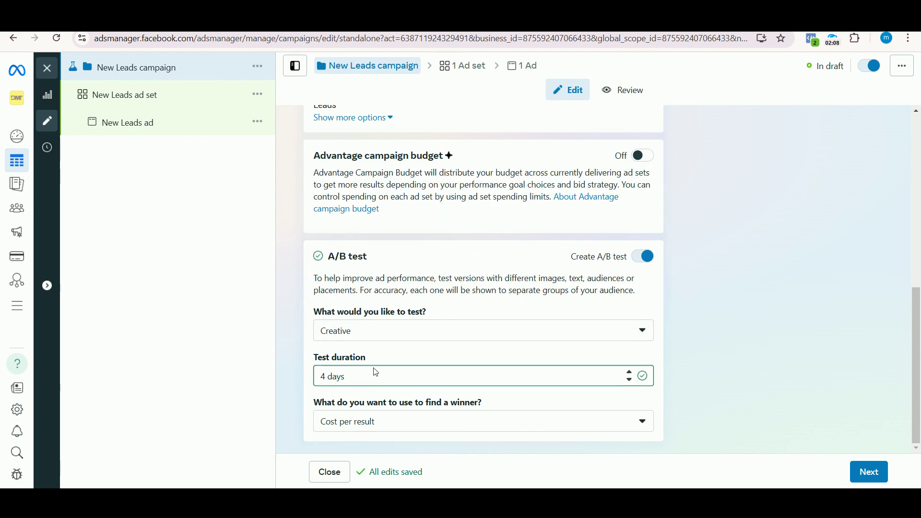
{"action": "left_click", "coordinate": [392, 330]}
{"action": "left_click", "coordinate": [397, 253]}
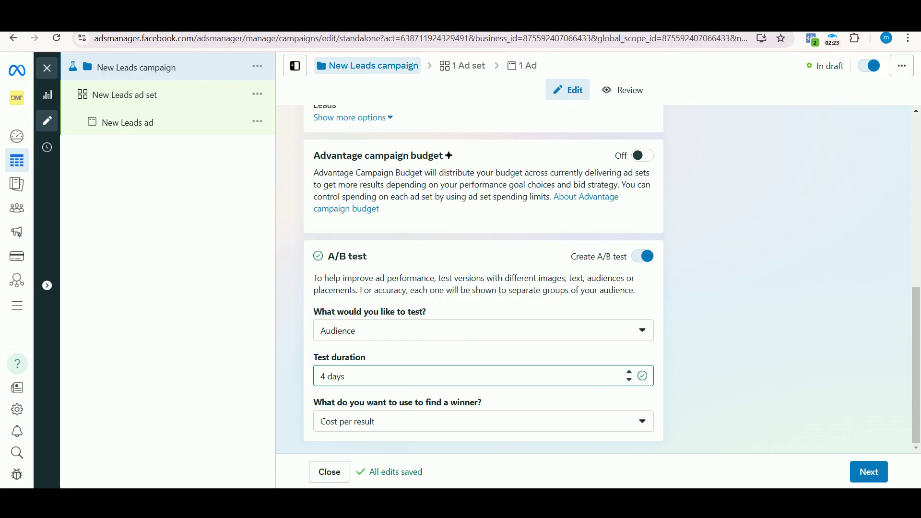
Publish the leads campaign with the default ad set and ad settings, and create version B for the A/B test.
{"action": "left_click", "coordinate": [865, 477]}
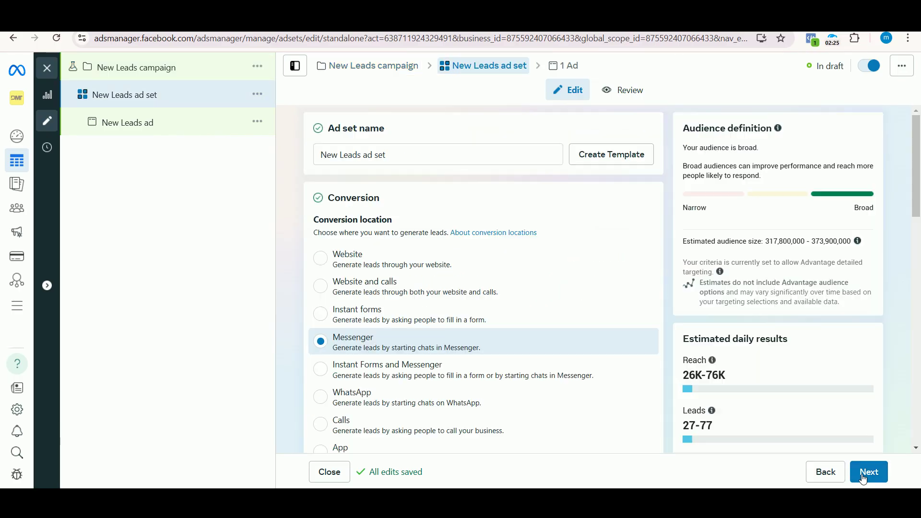
{"action": "scroll", "coordinate": [527, 432], "scroll_direction": "down", "scroll_amount": 4}
{"action": "scroll", "coordinate": [501, 377], "scroll_direction": "down", "scroll_amount": 10}
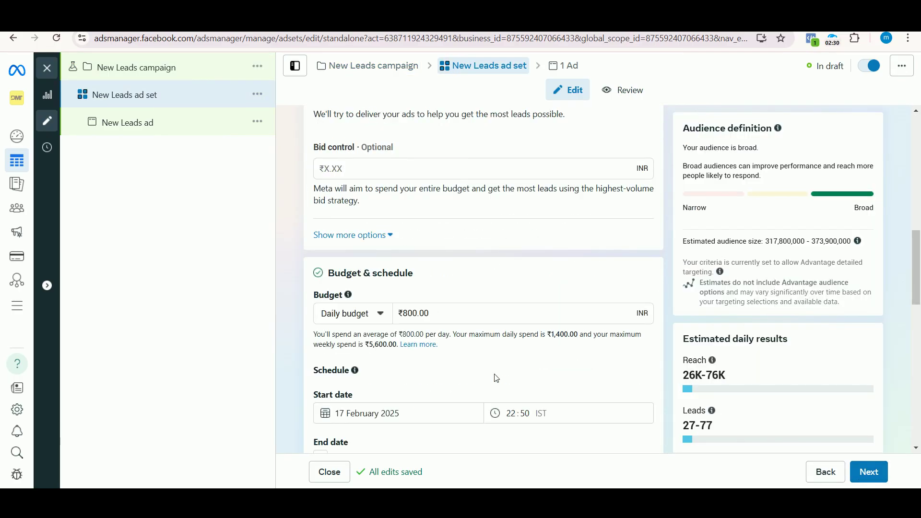
{"action": "scroll", "coordinate": [494, 378], "scroll_direction": "down", "scroll_amount": 10}
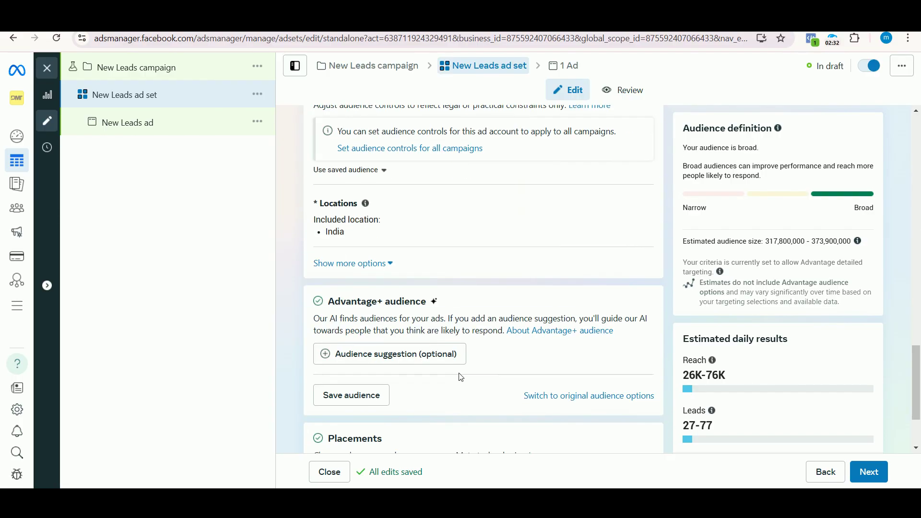
{"action": "scroll", "coordinate": [460, 377], "scroll_direction": "down", "scroll_amount": 2}
{"action": "left_click", "coordinate": [853, 480]}
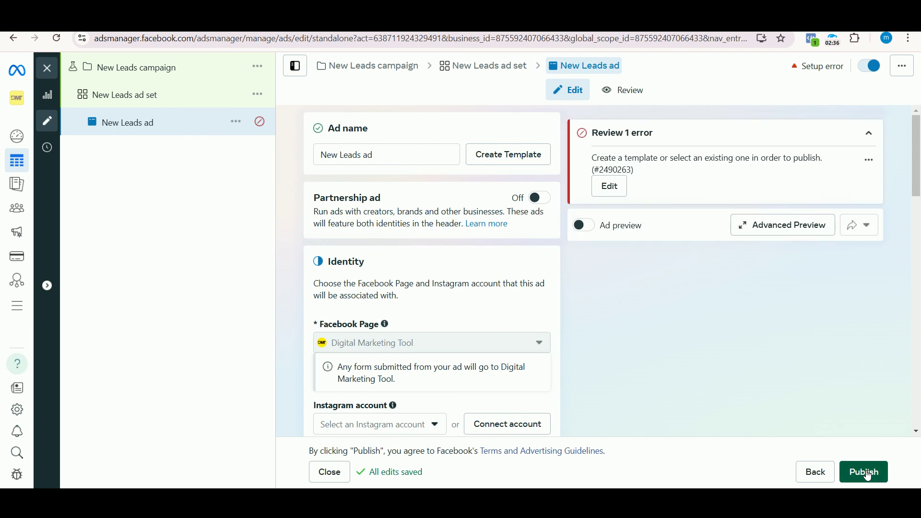
{"action": "left_click", "coordinate": [866, 472]}
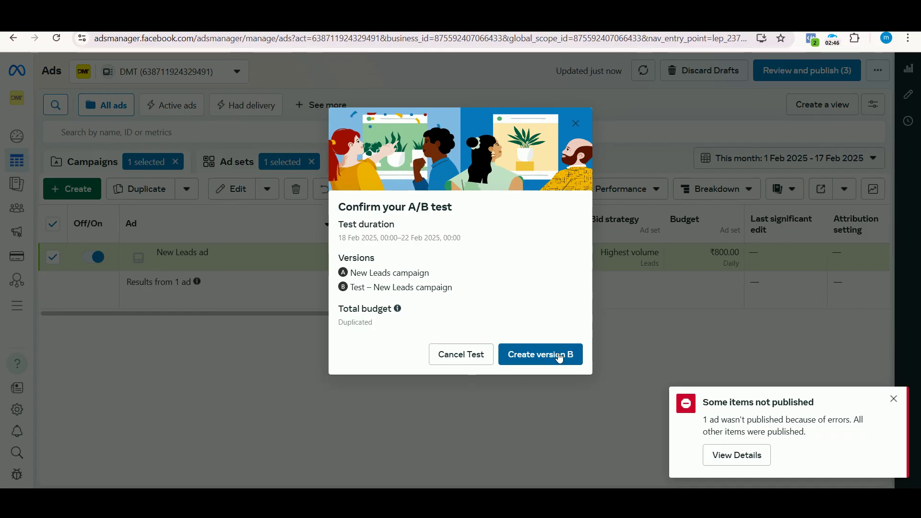
{"action": "left_click", "coordinate": [559, 356]}
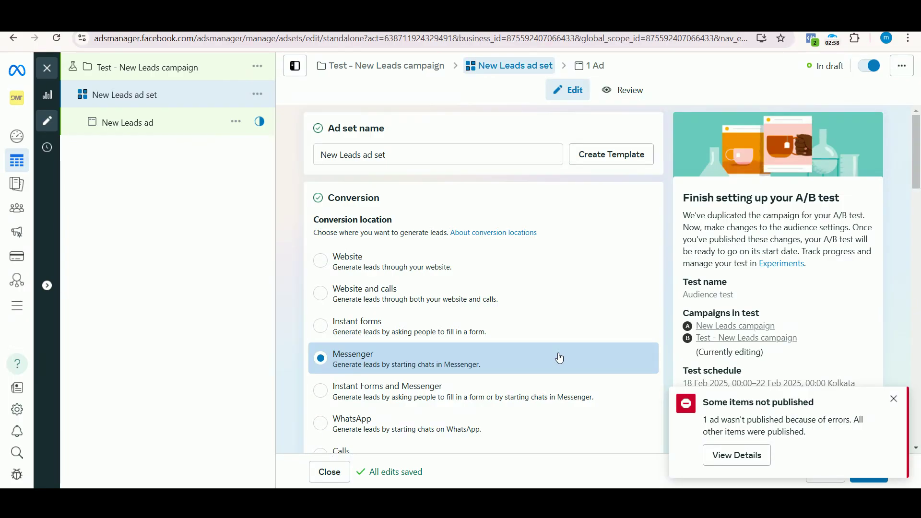
Switch the version B ad set from Advantage+ audience to the original audience options.
{"action": "scroll", "coordinate": [509, 327], "scroll_direction": "down", "scroll_amount": 9}
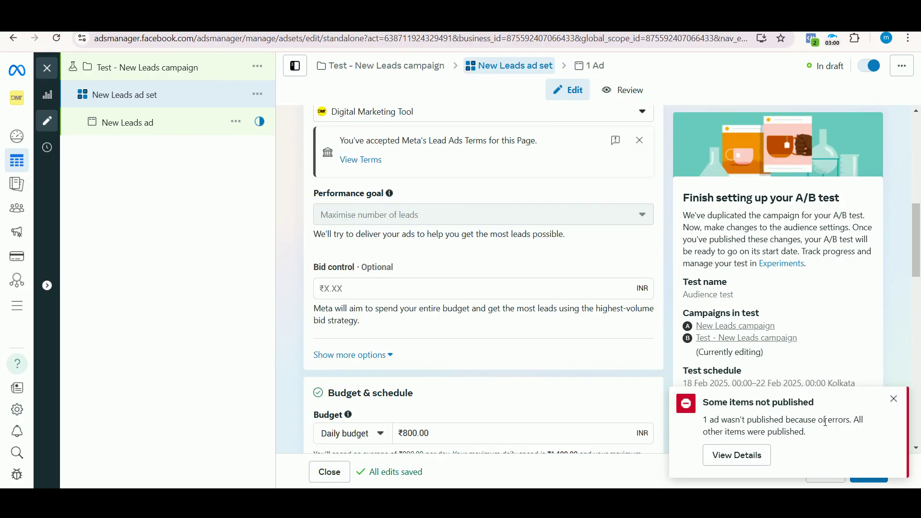
{"action": "left_click", "coordinate": [903, 406]}
{"action": "scroll", "coordinate": [450, 355], "scroll_direction": "down", "scroll_amount": 10}
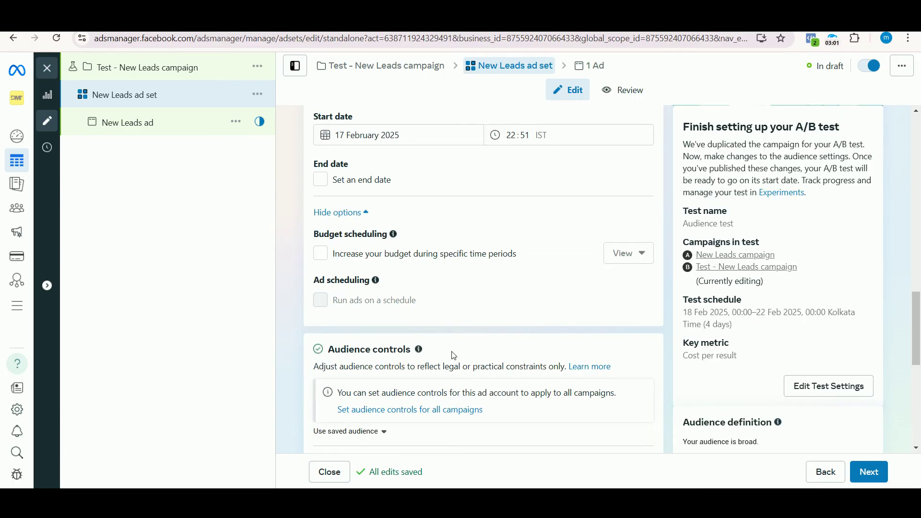
{"action": "scroll", "coordinate": [446, 367], "scroll_direction": "down", "scroll_amount": 4}
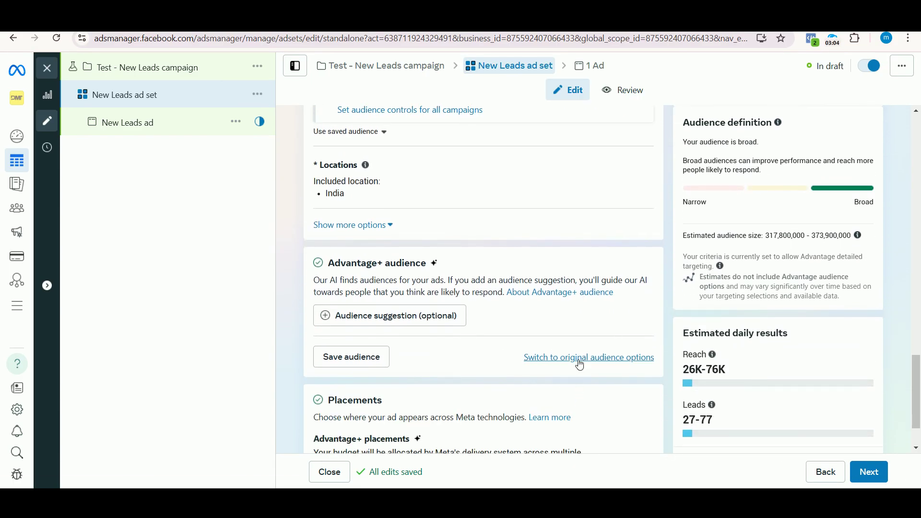
{"action": "left_click", "coordinate": [579, 359]}
{"action": "left_click", "coordinate": [460, 290]}
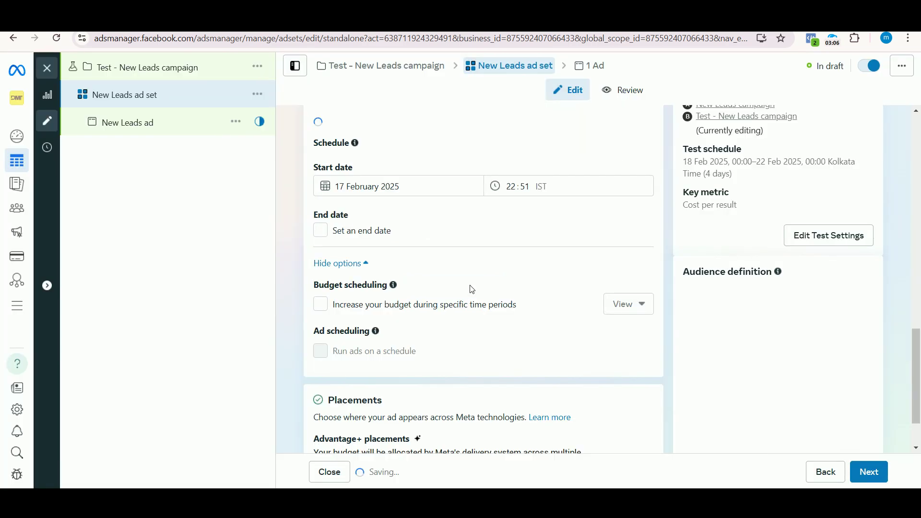
Search the version B ad set's detailed targeting for "digital marke" and choose a suggested entry.
{"action": "scroll", "coordinate": [461, 304], "scroll_direction": "down", "scroll_amount": 6}
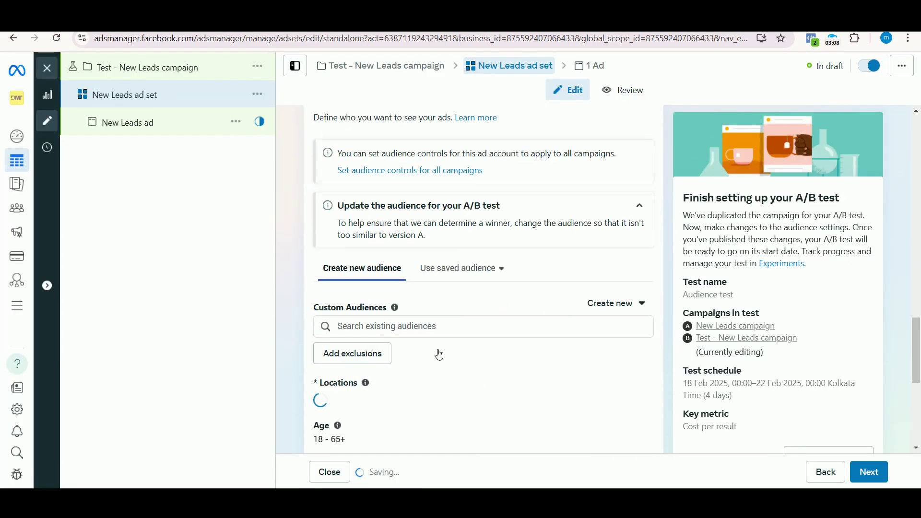
{"action": "scroll", "coordinate": [418, 330], "scroll_direction": "down", "scroll_amount": 6}
{"action": "scroll", "coordinate": [425, 282], "scroll_direction": "up", "scroll_amount": 2}
{"action": "left_click", "coordinate": [422, 236]}
{"action": "scroll", "coordinate": [434, 322], "scroll_direction": "down", "scroll_amount": 5}
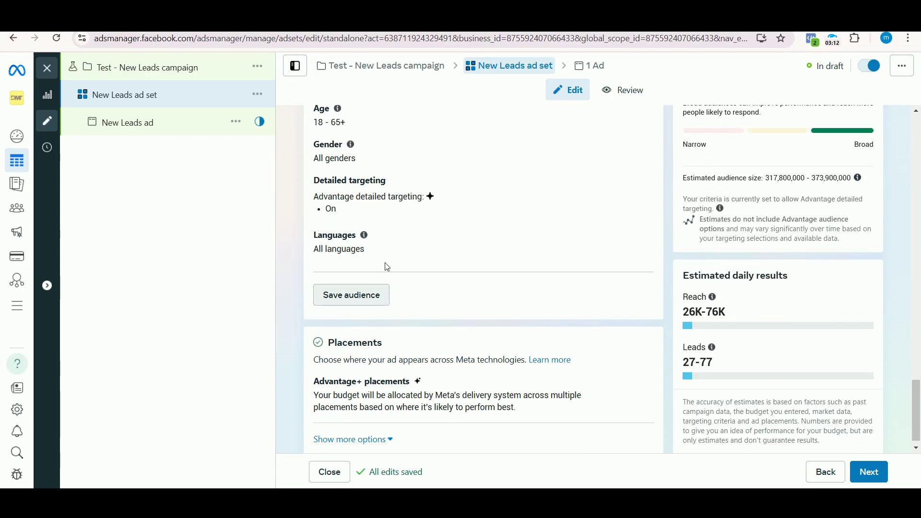
{"action": "left_click", "coordinate": [635, 184]}
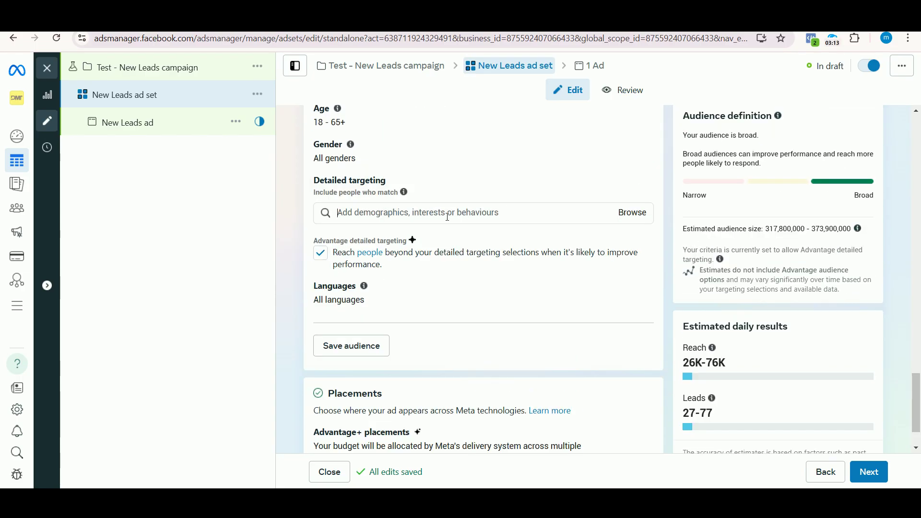
{"action": "left_click", "coordinate": [448, 213]}
{"action": "type", "text": "digit"}
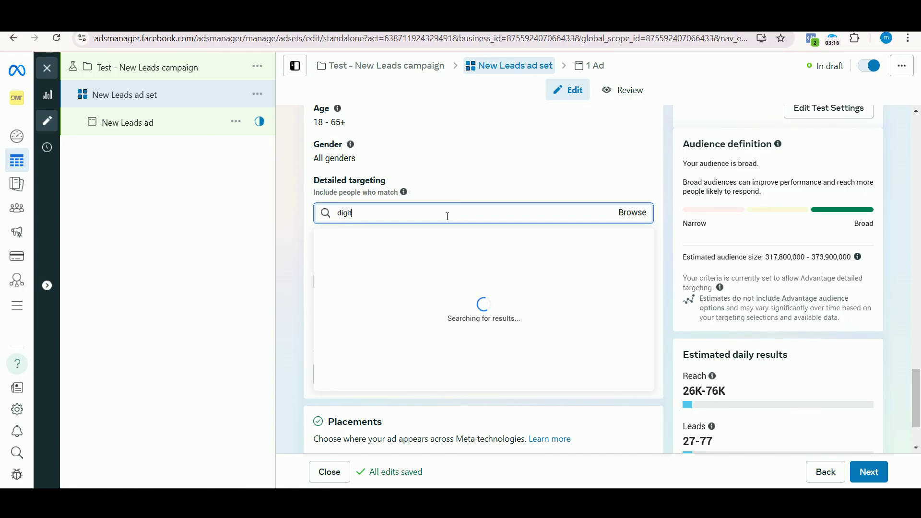
{"action": "type", "text": "al marke"}
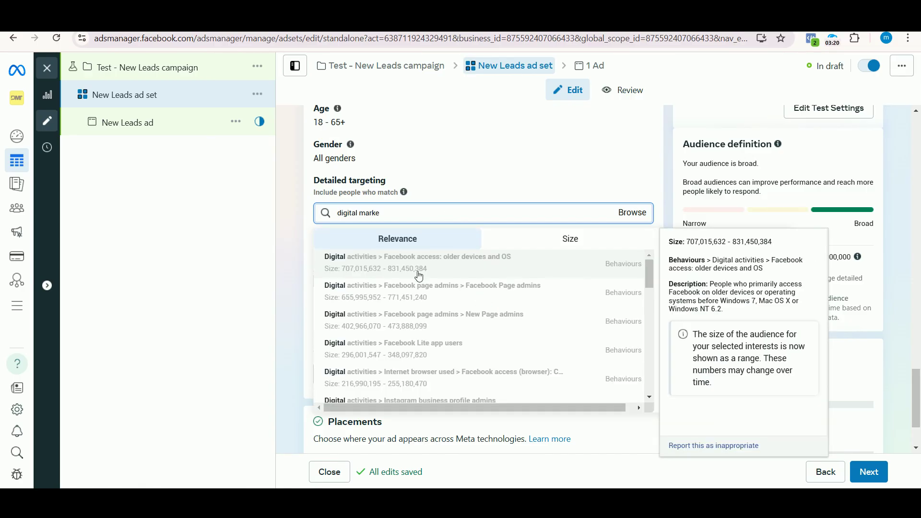
{"action": "left_click", "coordinate": [419, 269]}
Publish version B of the A/B test and return to the campaigns list, dismissing the notification.
{"action": "left_click", "coordinate": [868, 471]}
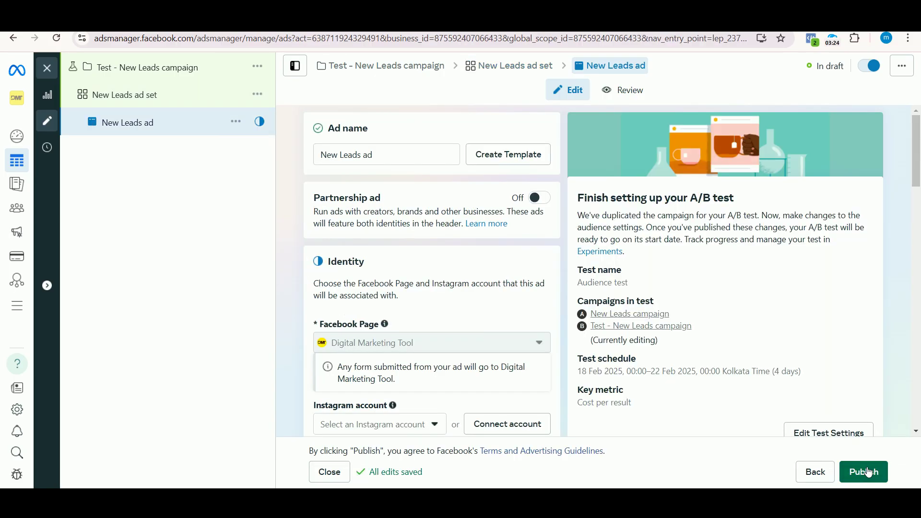
{"action": "left_click", "coordinate": [868, 472]}
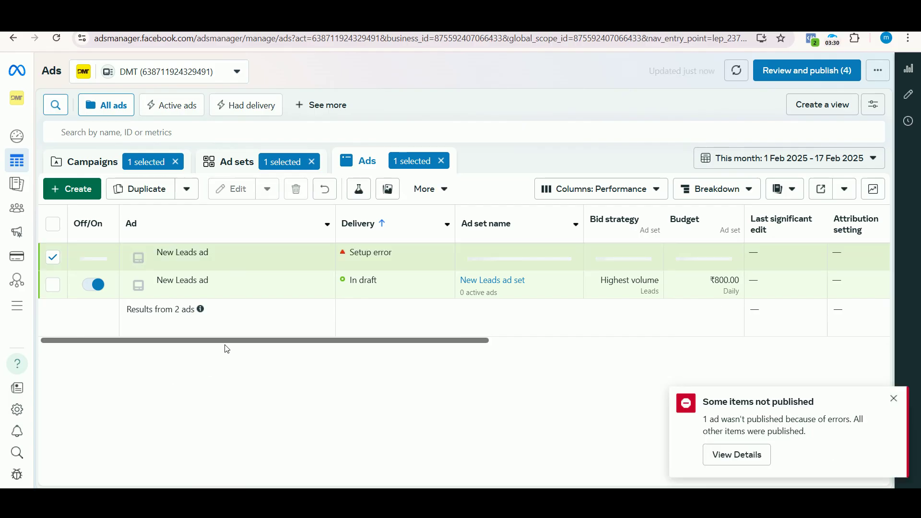
{"action": "left_click", "coordinate": [98, 164]}
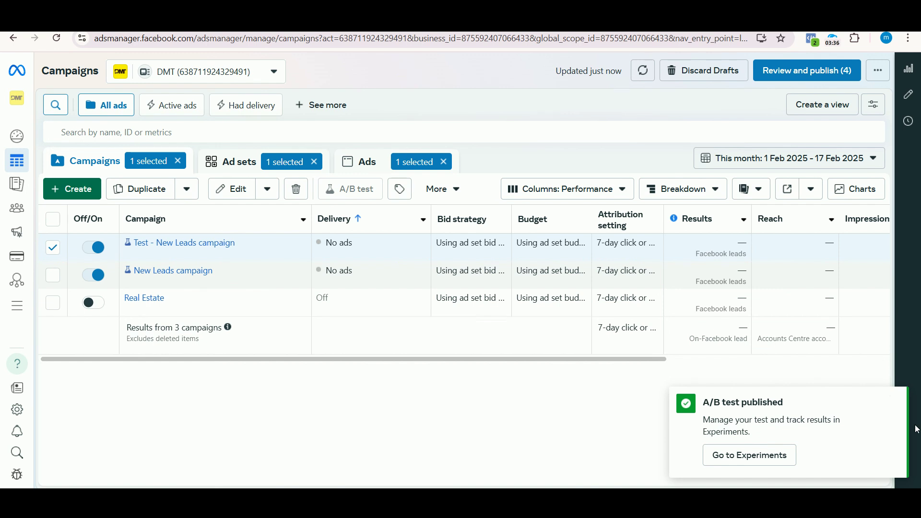
{"action": "mouse_move", "coordinate": [906, 428]}
{"action": "left_click", "coordinate": [894, 399]}
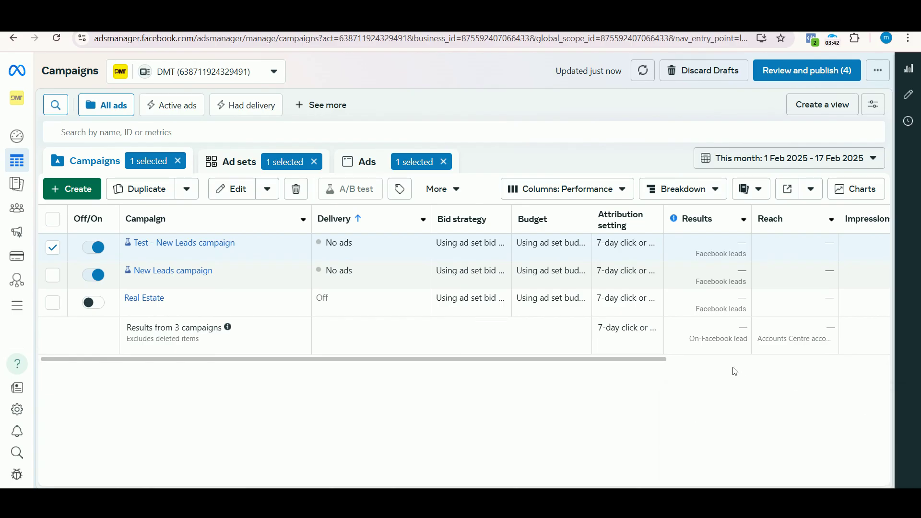
Delete the New Leads campaign together with its test copy, accepting the cancellation of the scheduled audience test.
{"action": "left_click", "coordinate": [53, 275]}
{"action": "key", "text": "Delete"}
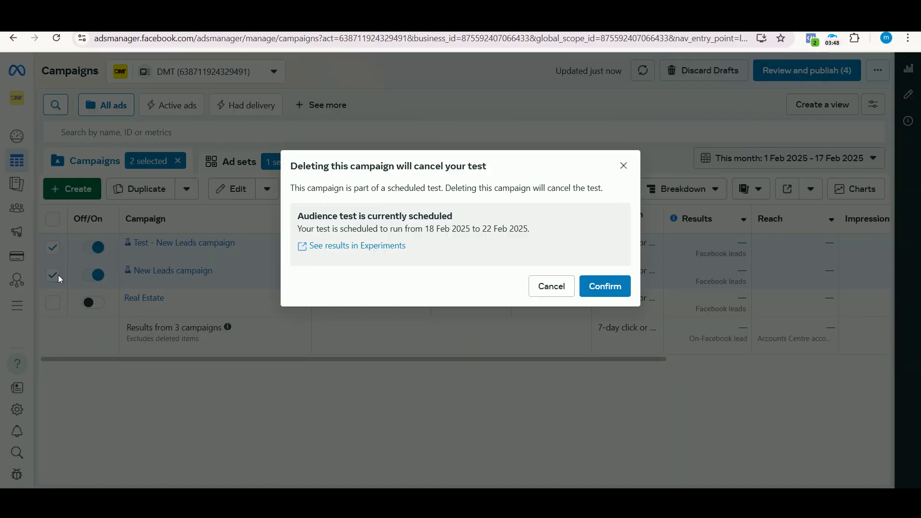
{"action": "left_click", "coordinate": [593, 285]}
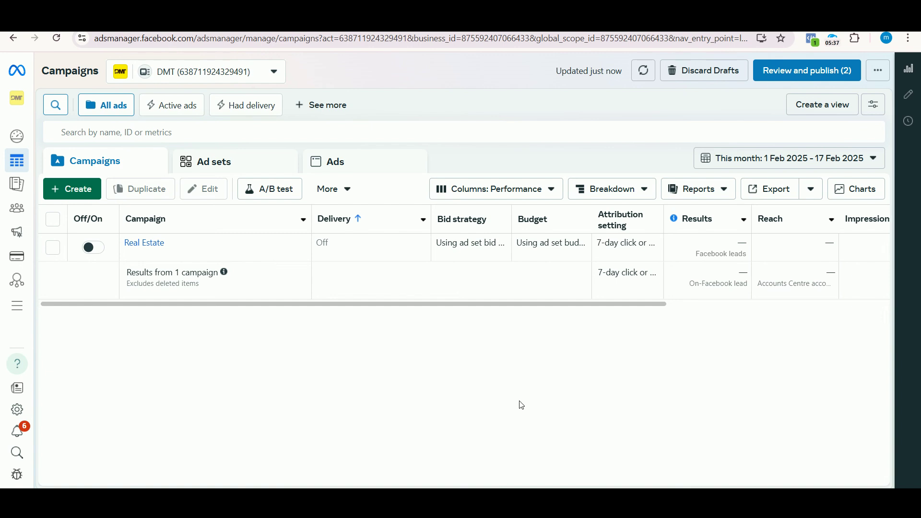
Create a manual leads campaign and proceed to its ad set, keeping the default campaign settings.
{"action": "left_click", "coordinate": [91, 187]}
{"action": "left_click", "coordinate": [334, 297]}
{"action": "left_click", "coordinate": [626, 441]}
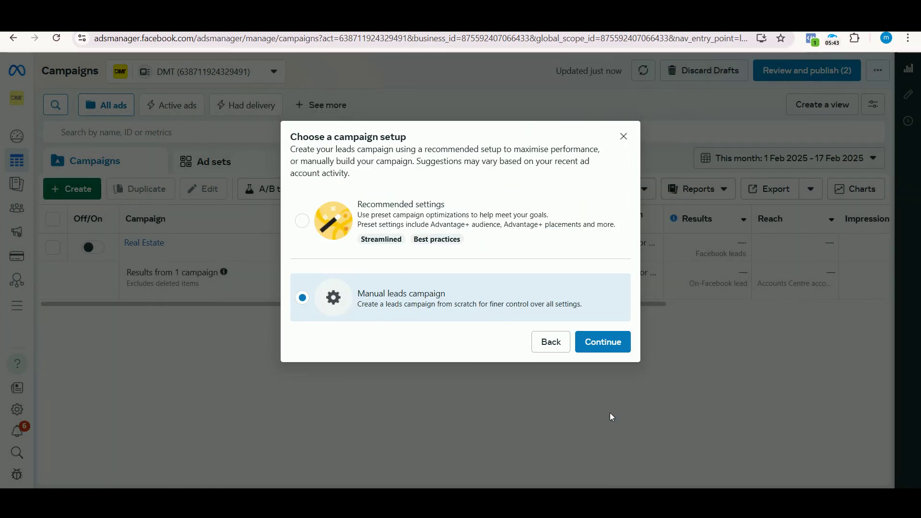
{"action": "left_click", "coordinate": [604, 343]}
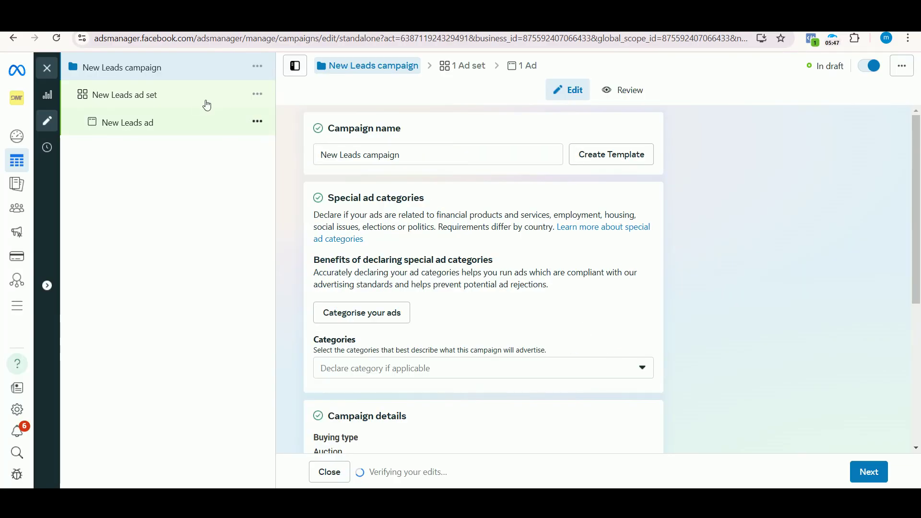
{"action": "scroll", "coordinate": [494, 213], "scroll_direction": "down", "scroll_amount": 5}
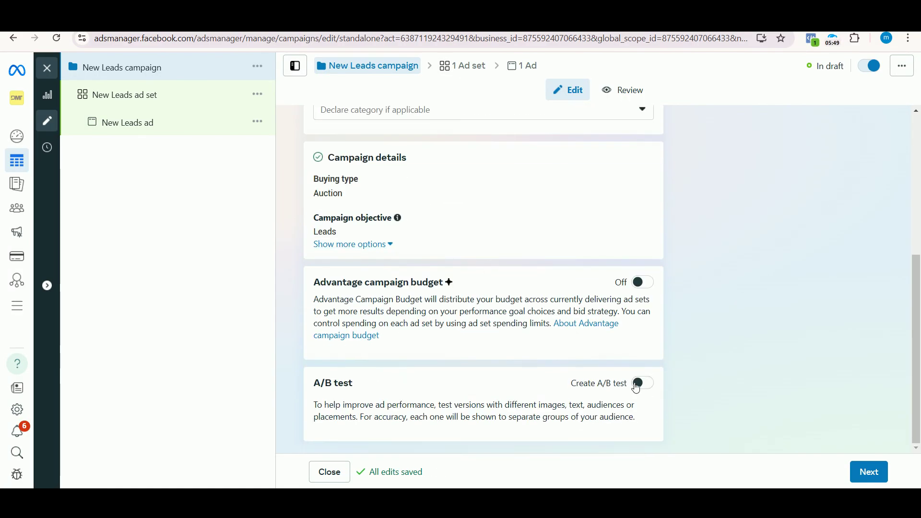
{"action": "left_click", "coordinate": [870, 473]}
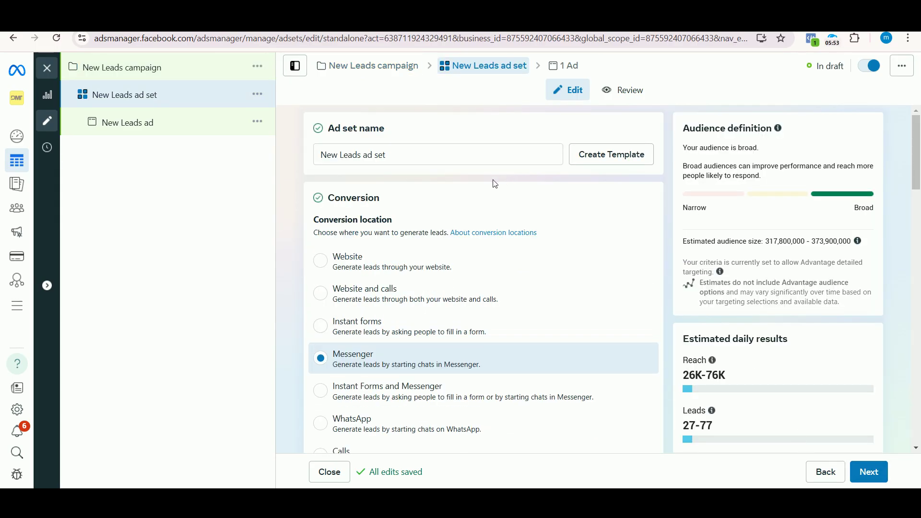
Switch the new leads ad set from Advantage+ audience to the original audience options.
{"action": "scroll", "coordinate": [519, 206], "scroll_direction": "down", "scroll_amount": 15}
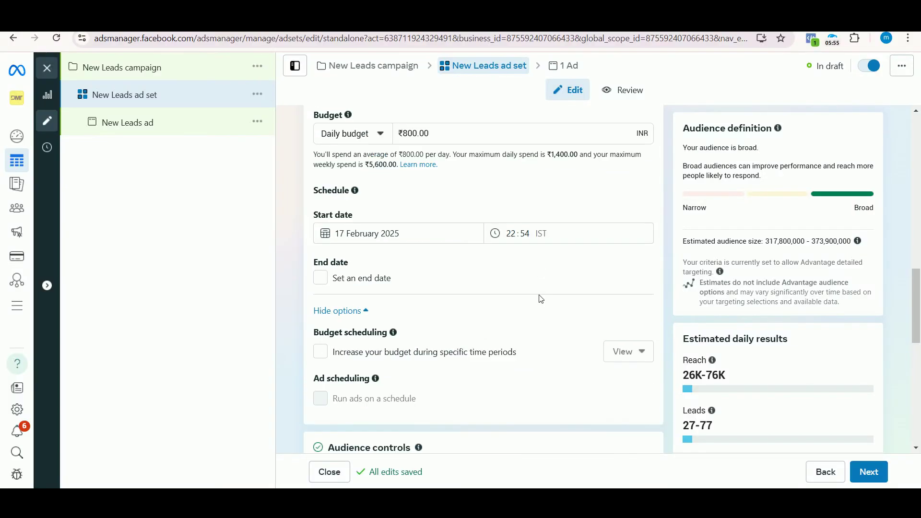
{"action": "scroll", "coordinate": [536, 307], "scroll_direction": "down", "scroll_amount": 5}
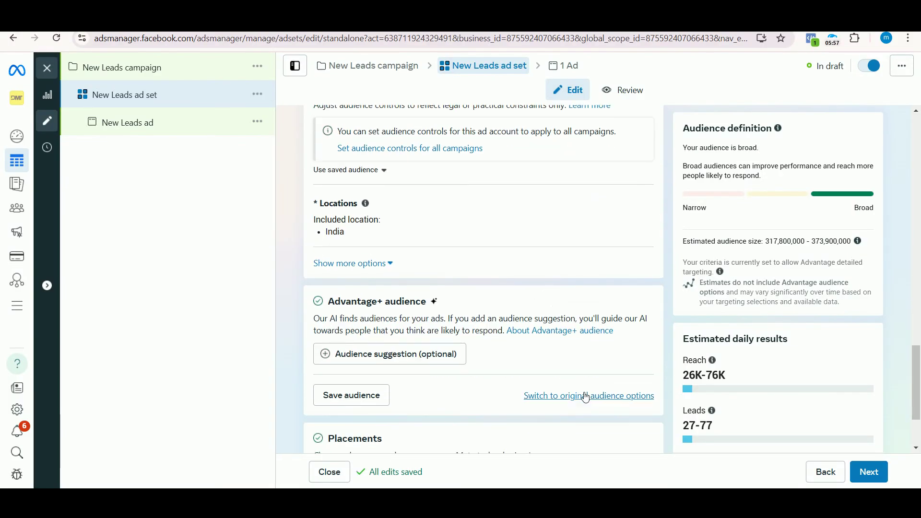
{"action": "left_click", "coordinate": [588, 396]}
{"action": "left_click", "coordinate": [471, 297]}
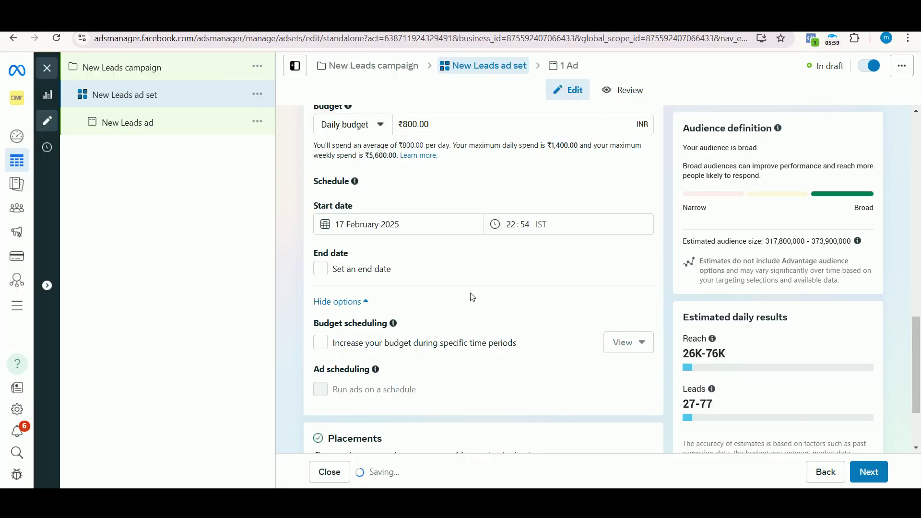
Search the ad set's detailed targeting for "digital market" and add the interest Digital marketing (marketing).
{"action": "scroll", "coordinate": [474, 298], "scroll_direction": "down", "scroll_amount": 4}
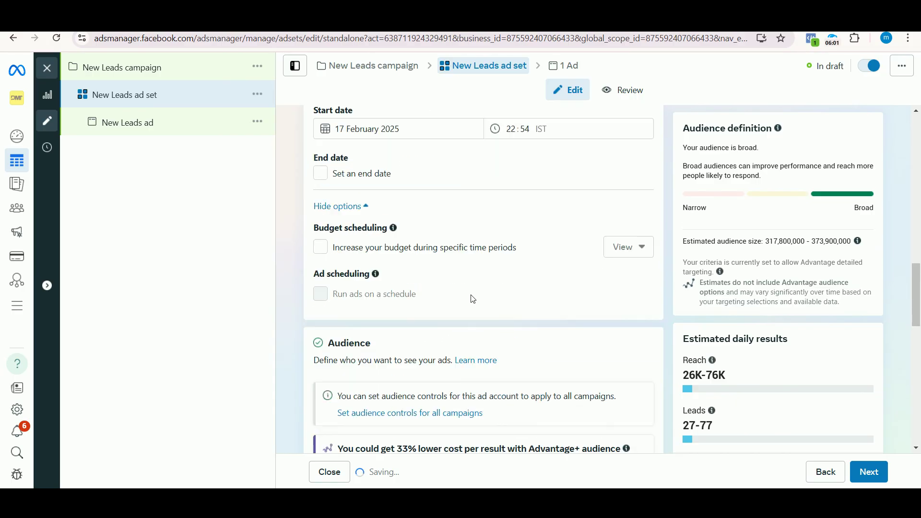
{"action": "scroll", "coordinate": [476, 300], "scroll_direction": "down", "scroll_amount": 6}
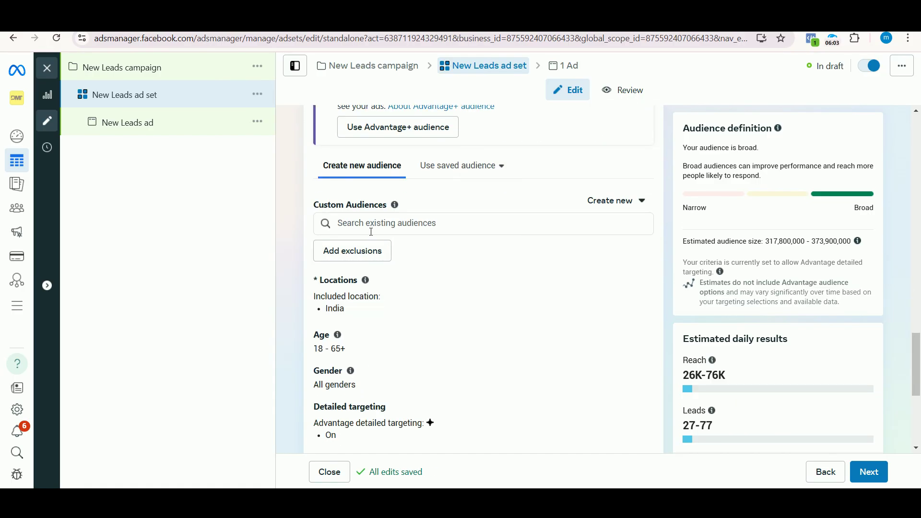
{"action": "scroll", "coordinate": [395, 282], "scroll_direction": "down", "scroll_amount": 2}
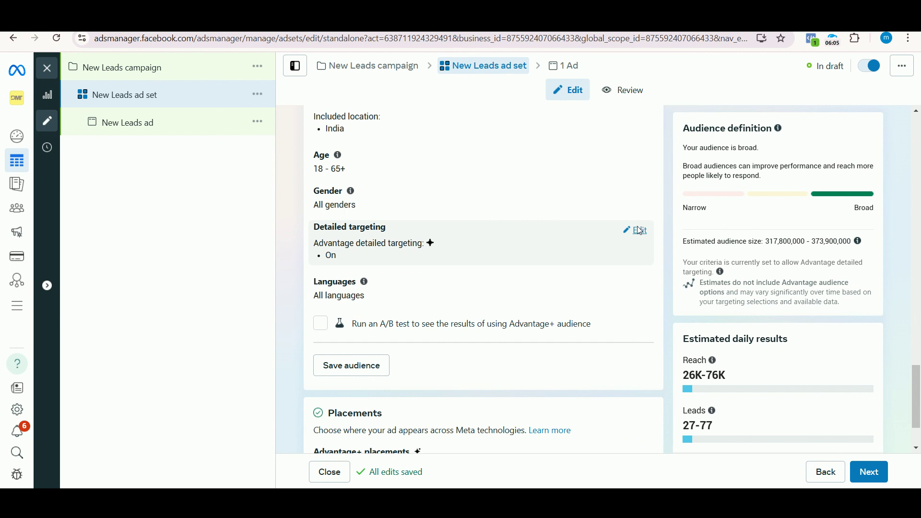
{"action": "left_click", "coordinate": [638, 231]}
{"action": "left_click", "coordinate": [405, 260]}
{"action": "type", "text": "di"}
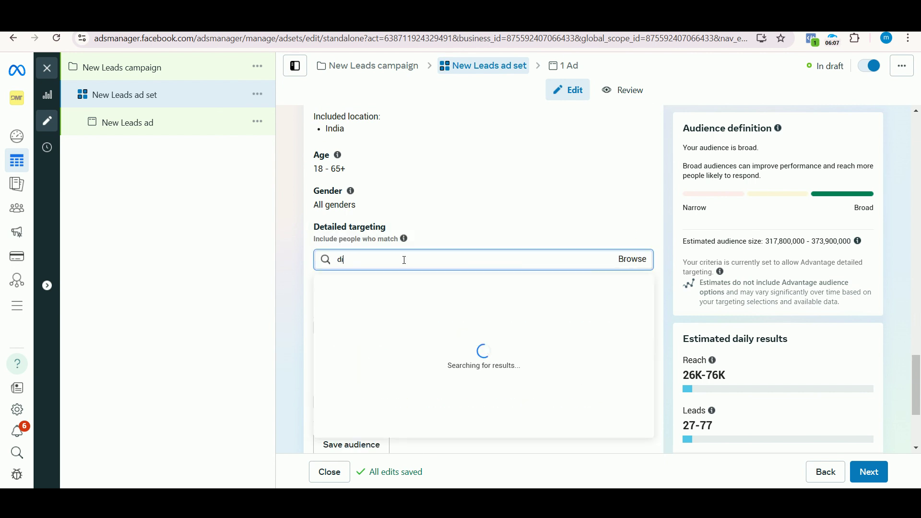
{"action": "type", "text": "gital market"}
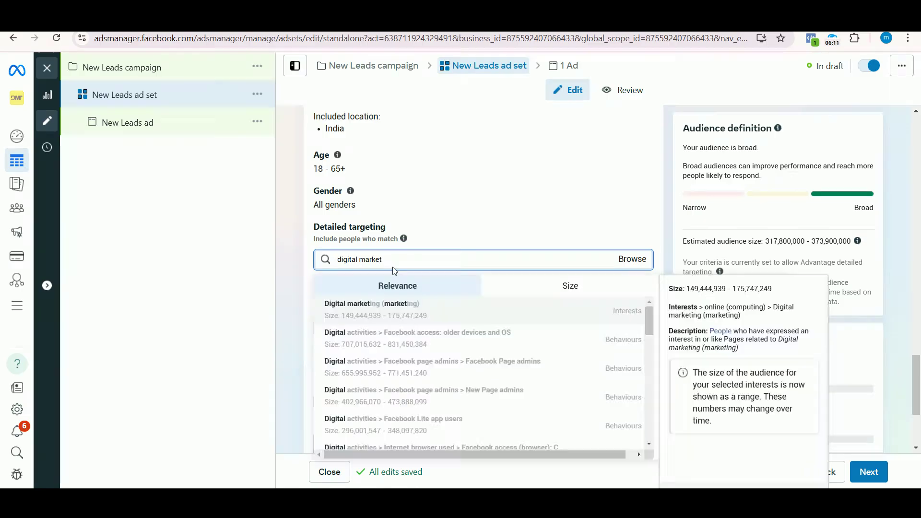
{"action": "left_click", "coordinate": [377, 308]}
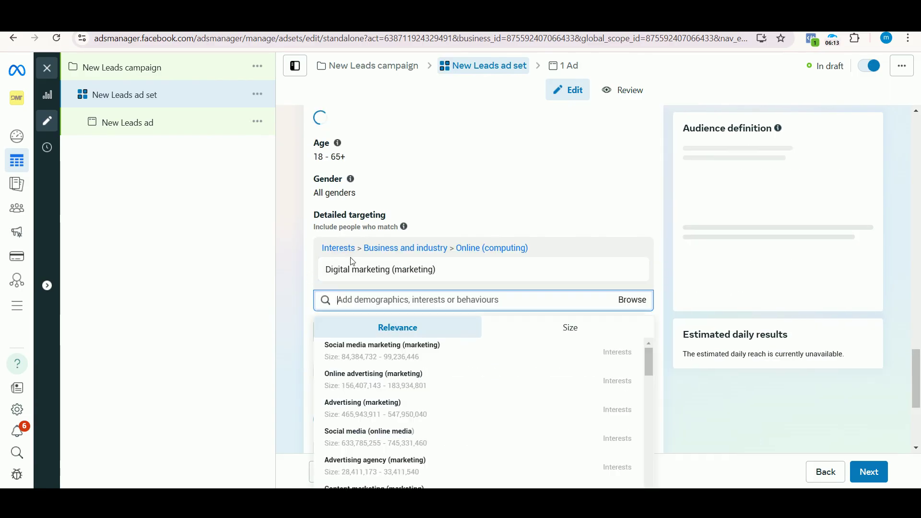
{"action": "left_click", "coordinate": [295, 260]}
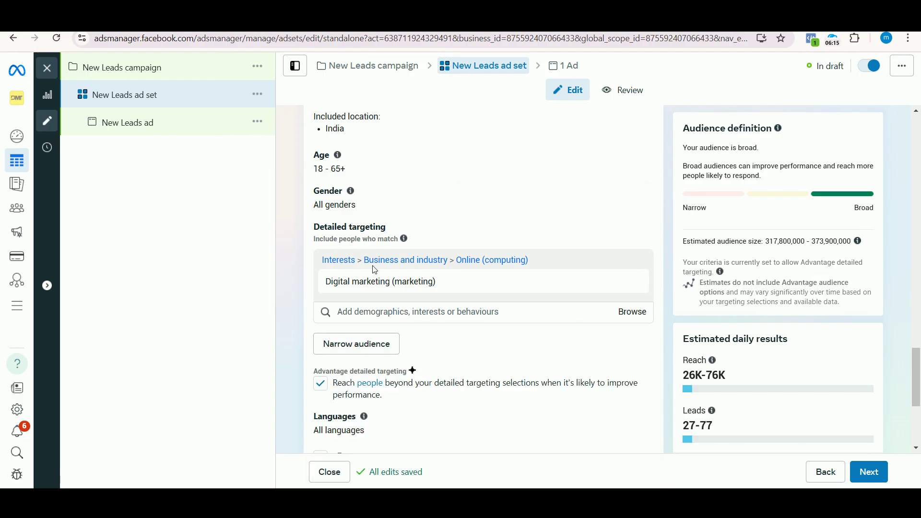
Enable the ad set's A/B test for comparing its results with Advantage+ audience.
{"action": "mouse_move", "coordinate": [428, 279]}
{"action": "scroll", "coordinate": [408, 326], "scroll_direction": "down", "scroll_amount": 3}
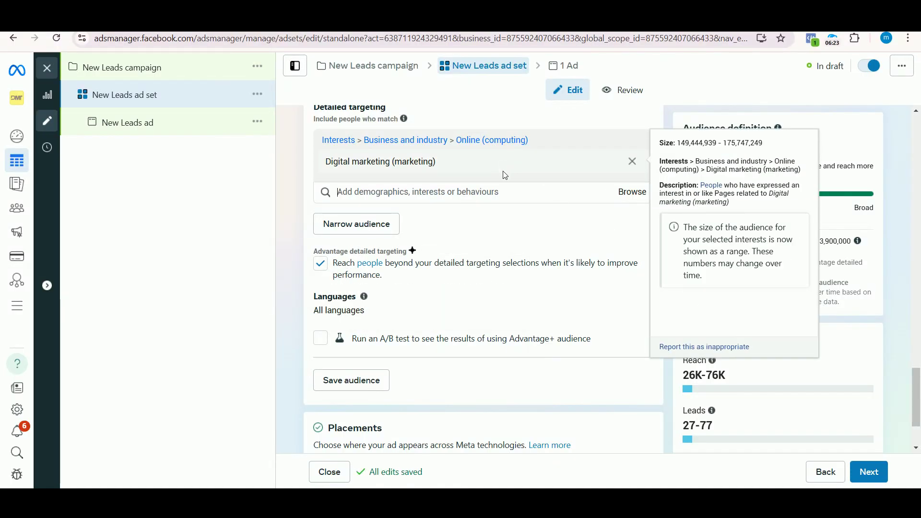
{"action": "left_click", "coordinate": [320, 338]}
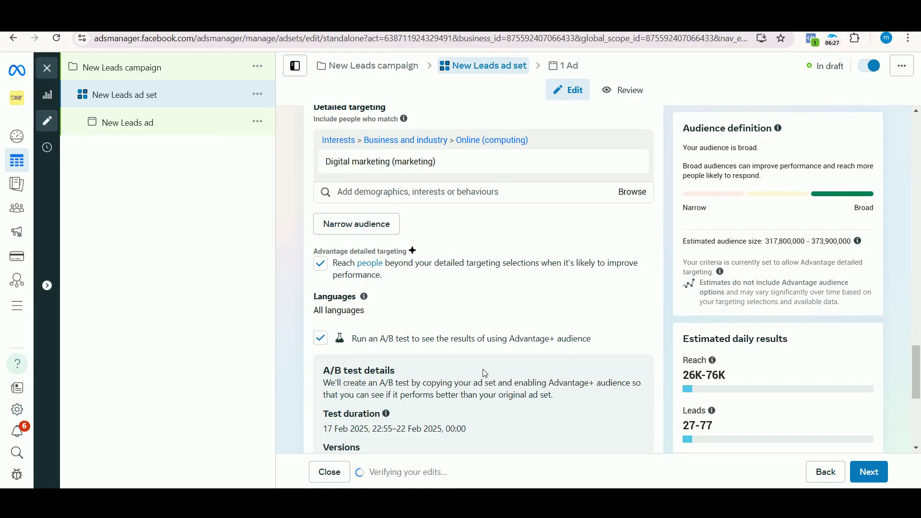
Review the ad set's Advantage+ audience suggestion, budget and schedule, and targeting against the A/B test details.
{"action": "scroll", "coordinate": [485, 372], "scroll_direction": "down", "scroll_amount": 1}
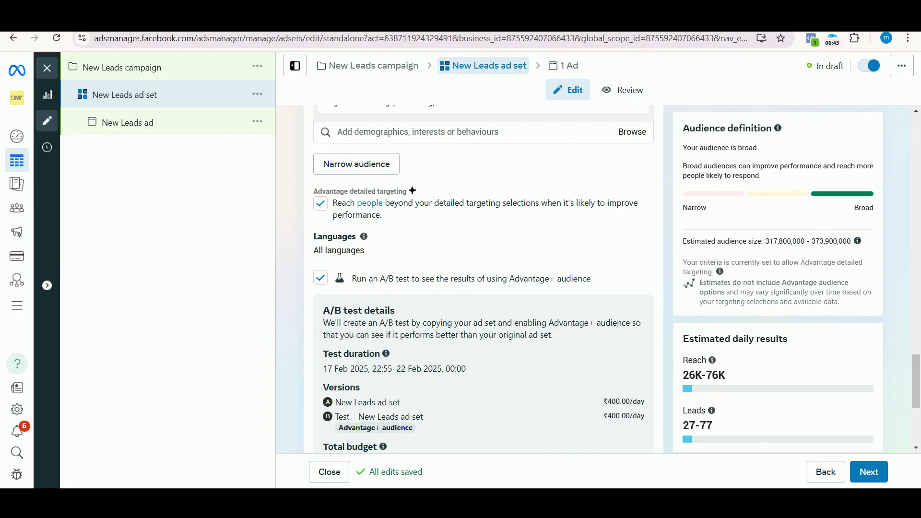
{"action": "scroll", "coordinate": [470, 192], "scroll_direction": "up", "scroll_amount": 5}
{"action": "scroll", "coordinate": [454, 189], "scroll_direction": "up", "scroll_amount": 5}
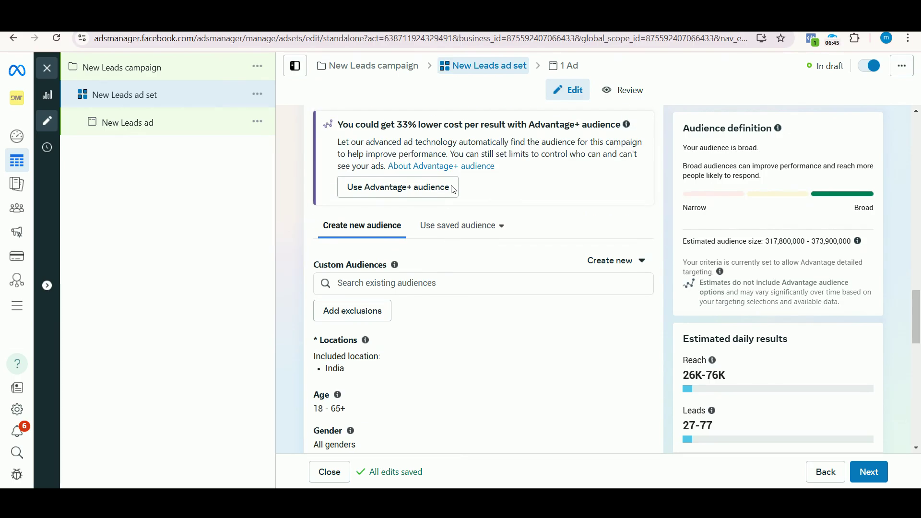
{"action": "scroll", "coordinate": [446, 191], "scroll_direction": "down", "scroll_amount": 5}
{"action": "scroll", "coordinate": [445, 191], "scroll_direction": "up", "scroll_amount": 10}
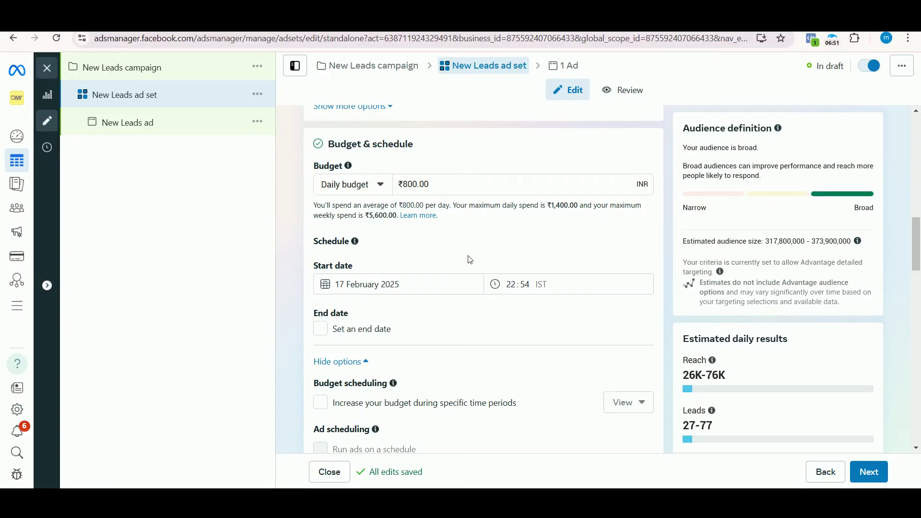
{"action": "scroll", "coordinate": [470, 260], "scroll_direction": "down", "scroll_amount": 15}
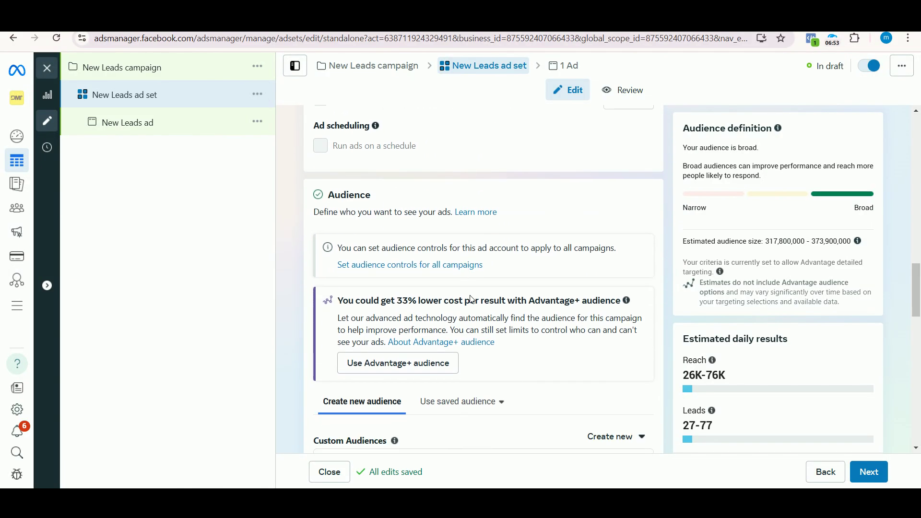
{"action": "scroll", "coordinate": [472, 297], "scroll_direction": "down", "scroll_amount": 2}
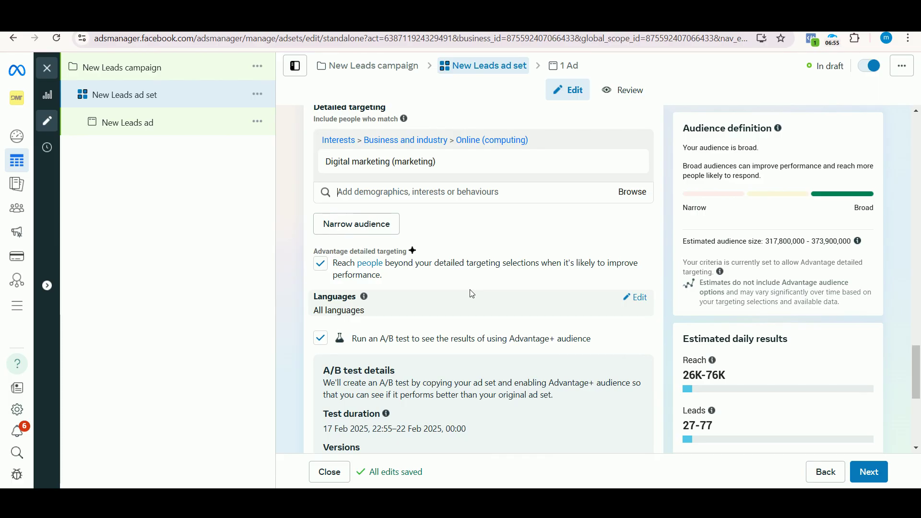
{"action": "scroll", "coordinate": [472, 294], "scroll_direction": "down", "scroll_amount": 3}
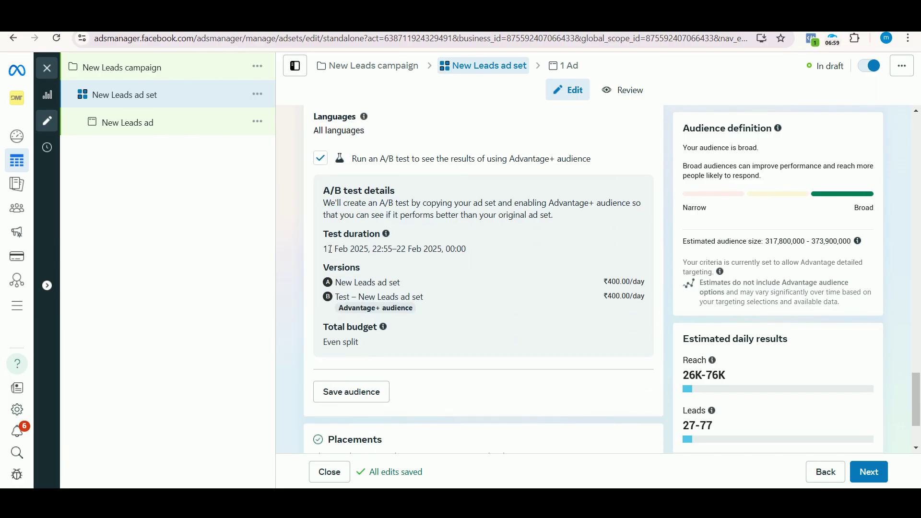
Examine the A/B test's duration, its two ad set versions and the daily budget assigned to each.
{"action": "left_click_drag", "start_coordinate": [324, 250], "coordinate": [475, 248]}
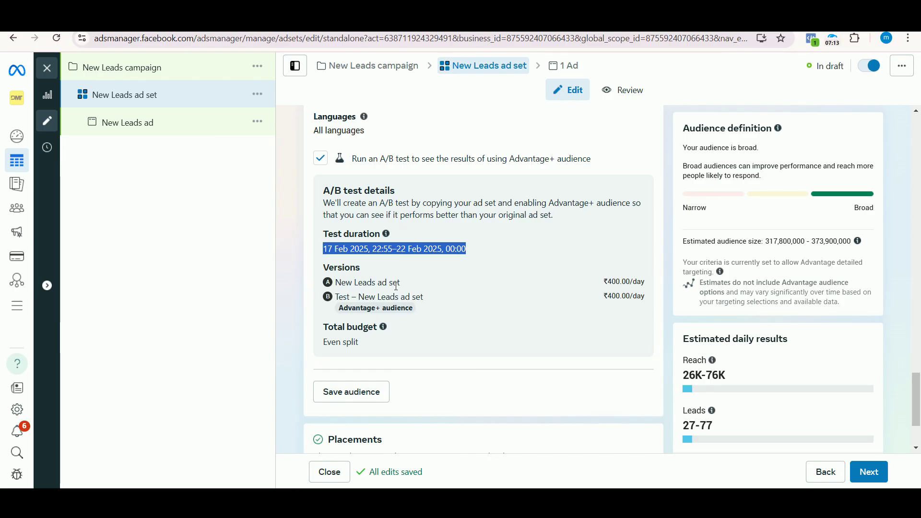
{"action": "scroll", "coordinate": [396, 287], "scroll_direction": "up", "scroll_amount": 5}
{"action": "scroll", "coordinate": [430, 252], "scroll_direction": "down", "scroll_amount": 6}
{"action": "left_click", "coordinate": [430, 253]}
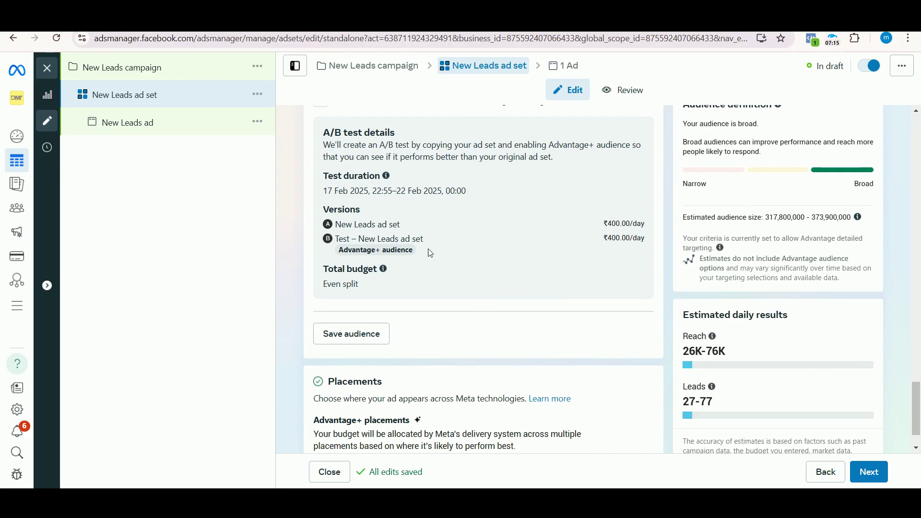
{"action": "left_click_drag", "start_coordinate": [342, 223], "coordinate": [418, 224]}
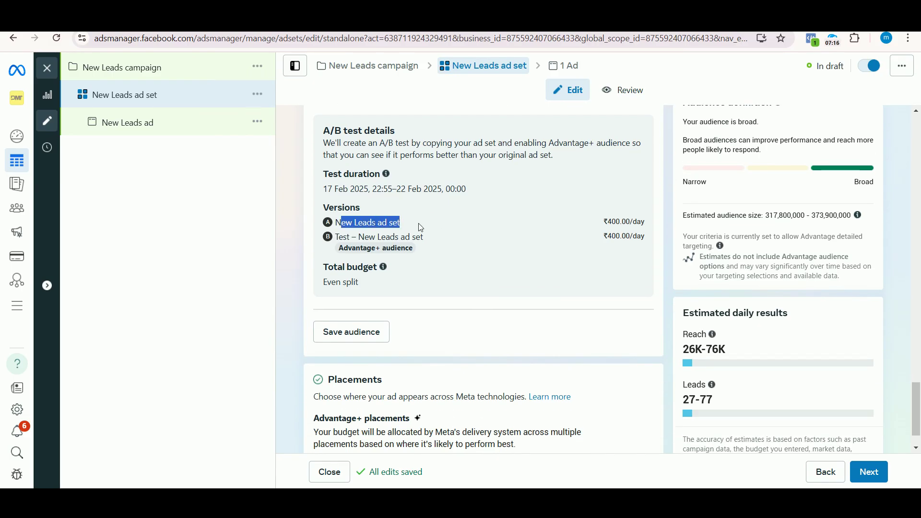
{"action": "left_click", "coordinate": [606, 219]}
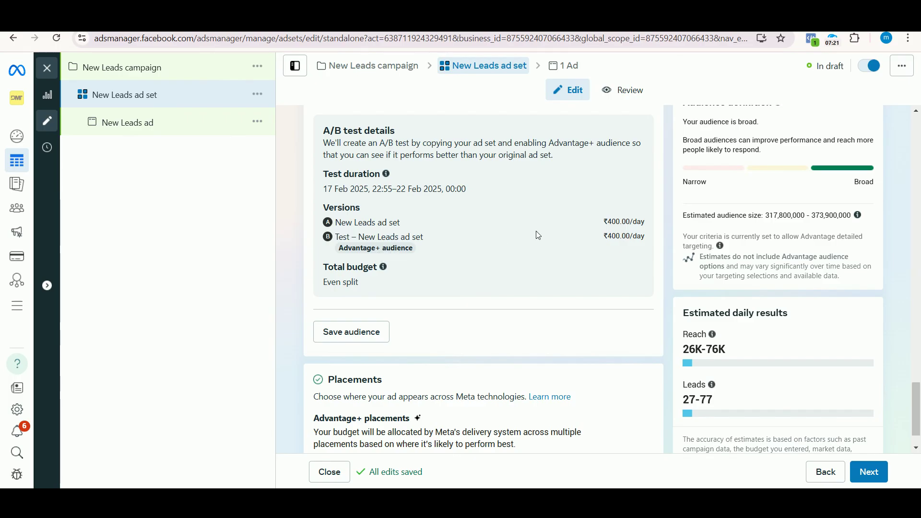
{"action": "left_click_drag", "start_coordinate": [607, 236], "coordinate": [619, 236]}
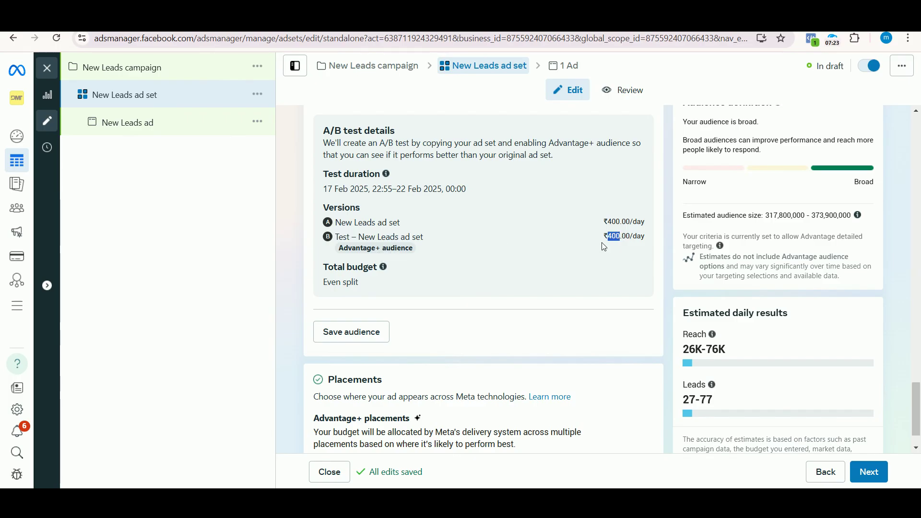